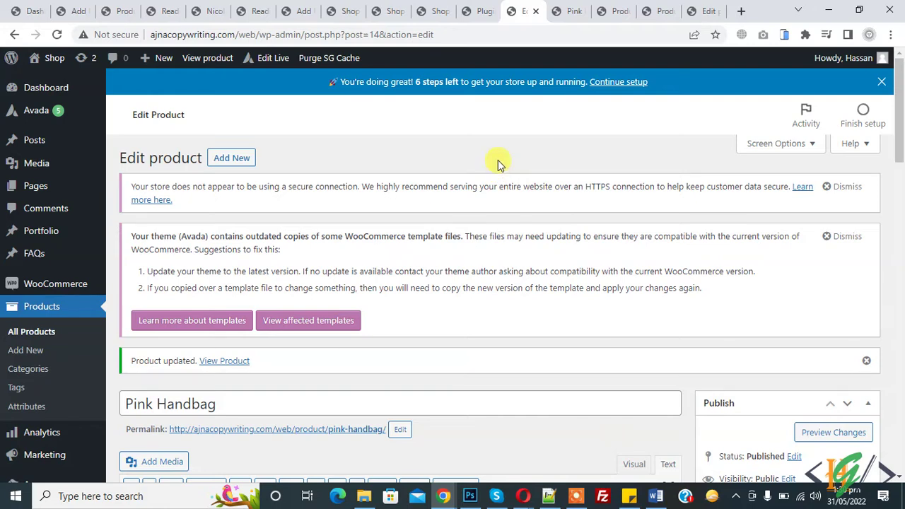
Set the Pink Handbag's stock status to Out of stock, update it, and view its store page.
scroll(497, 159, down, 8)
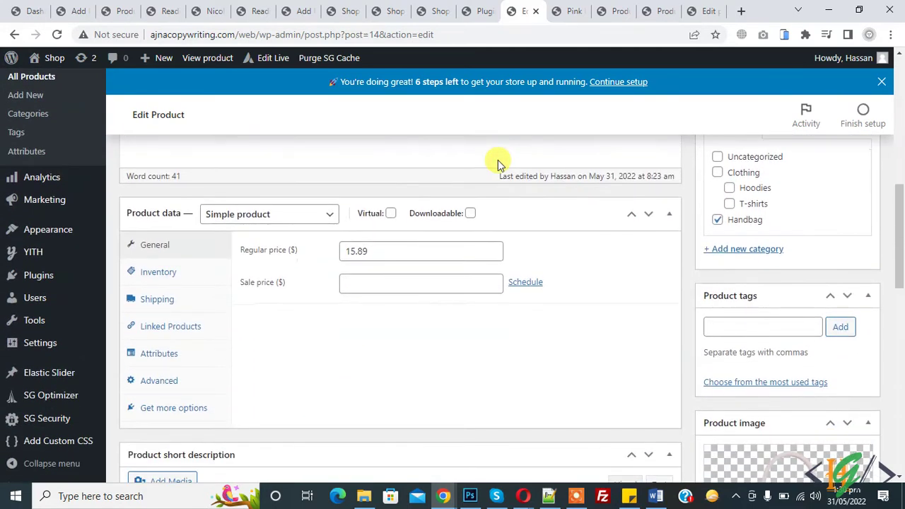
click(165, 281)
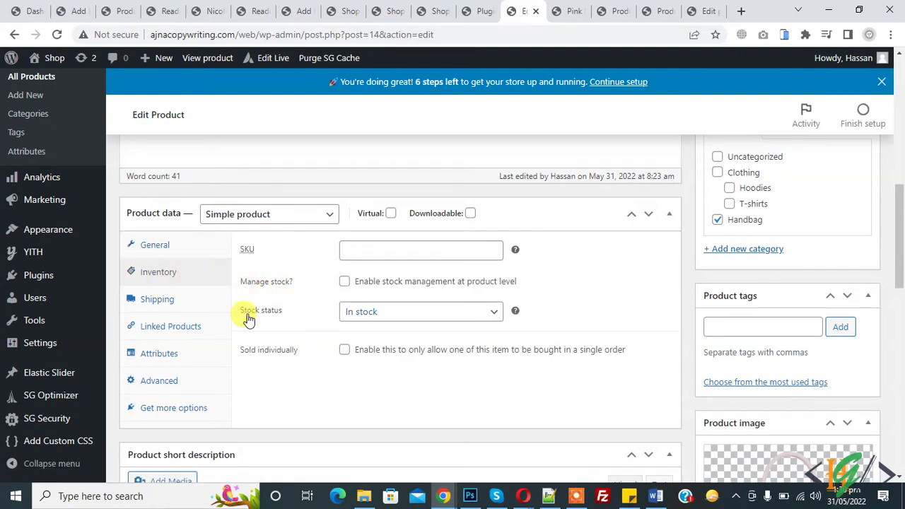
click(379, 318)
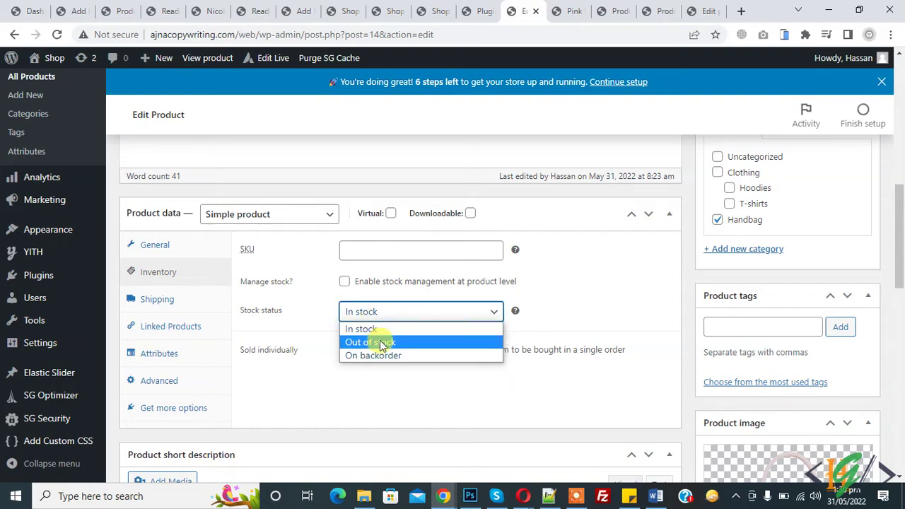
click(380, 344)
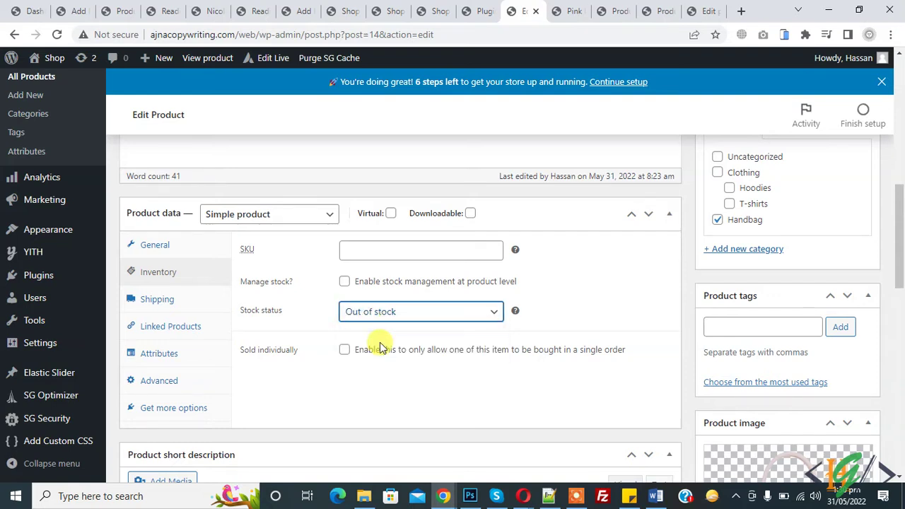
scroll(667, 328, up, 6)
scroll(868, 352, down, 3)
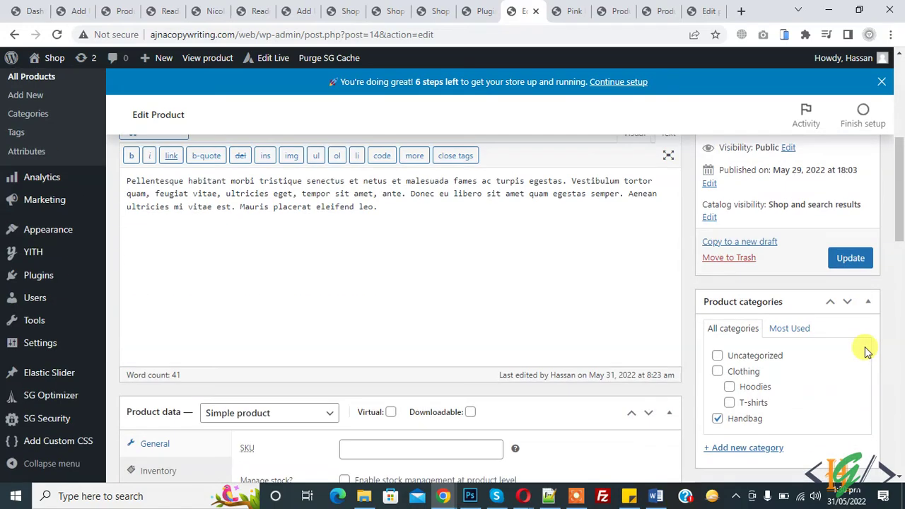
click(849, 257)
click(570, 11)
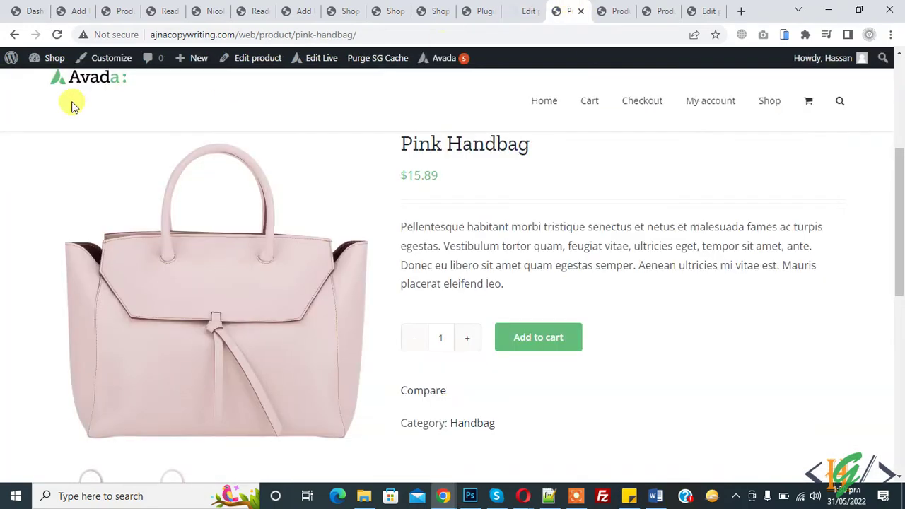
Reload the Pink Handbag store page and confirm it shows Out of stock.
click(59, 35)
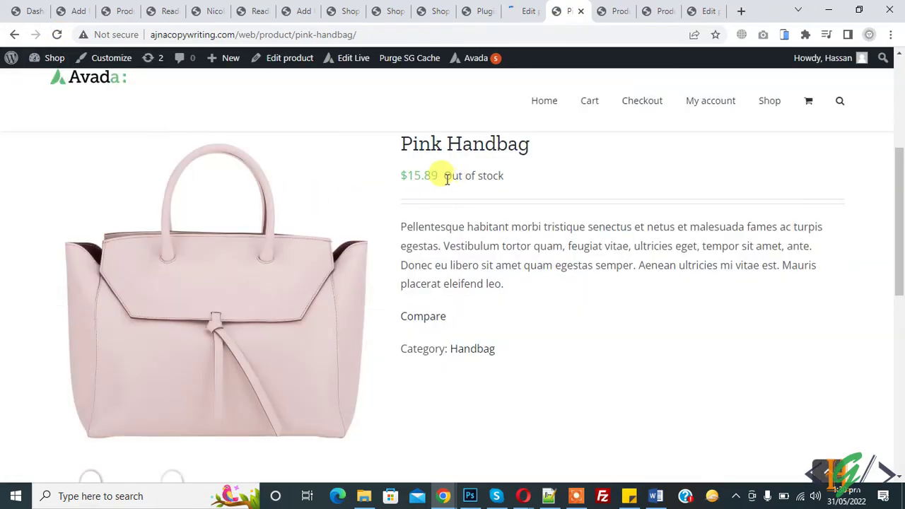
drag(441, 175, 506, 182)
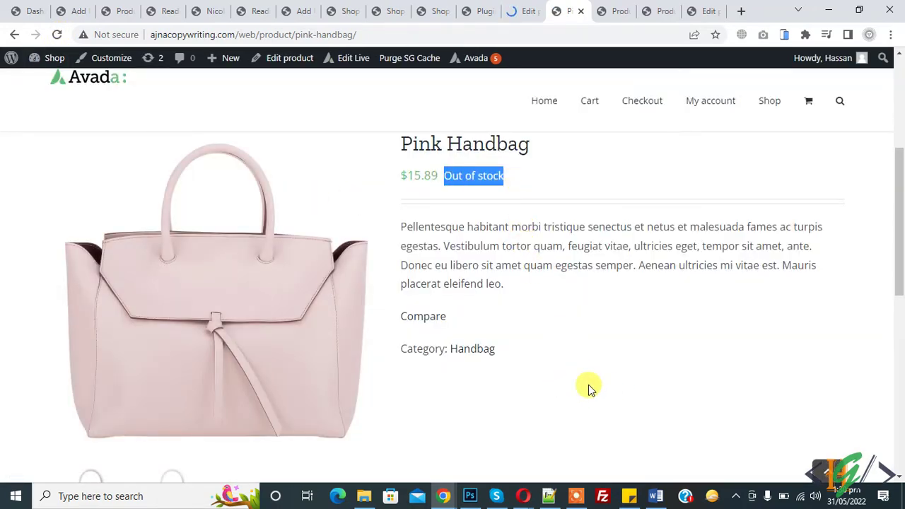
In the product's Inventory settings, change stock status to On backorder and update the product.
click(510, 7)
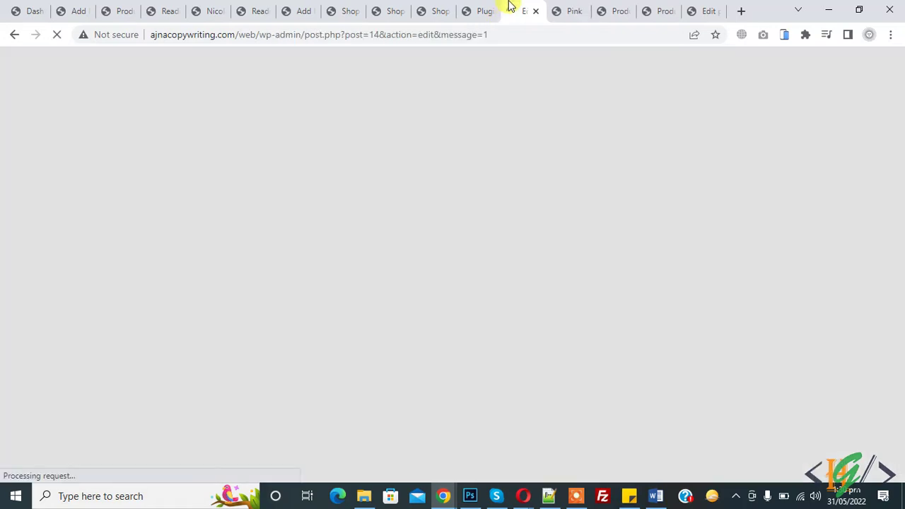
scroll(354, 145, down, 6)
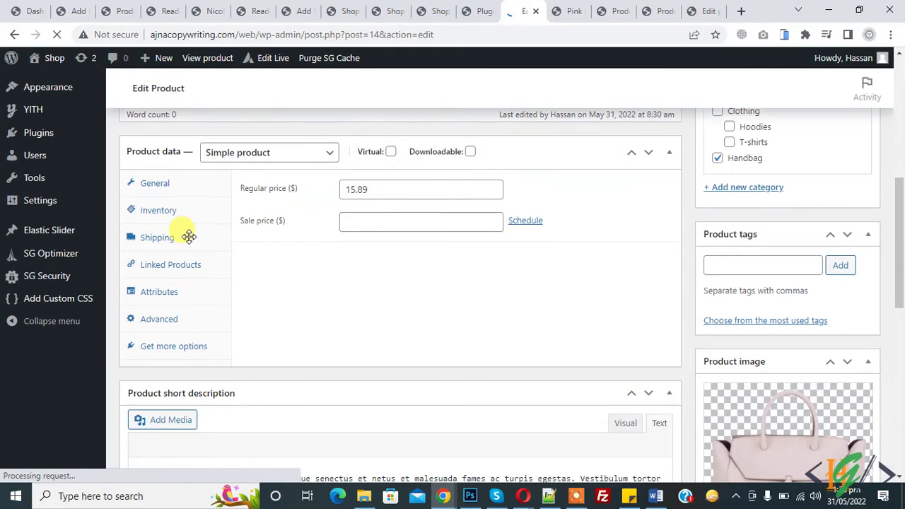
scroll(212, 239, down, 10)
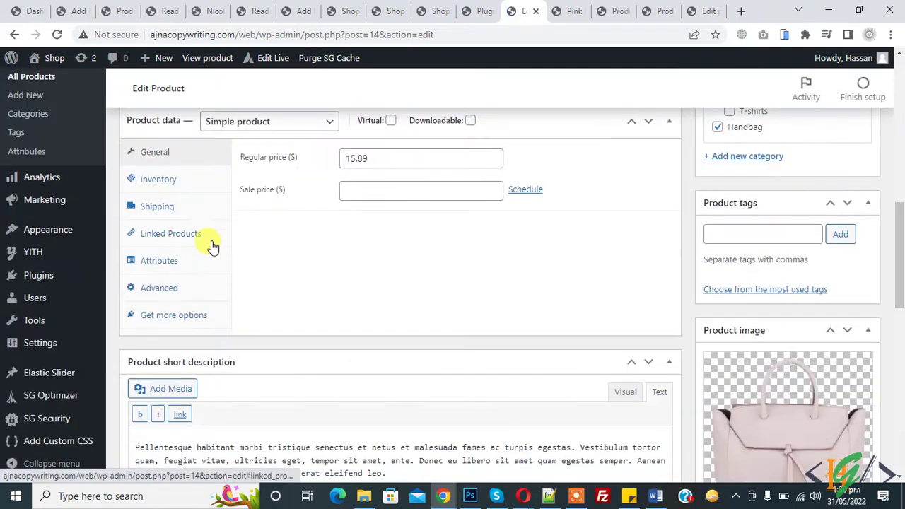
click(176, 181)
click(381, 246)
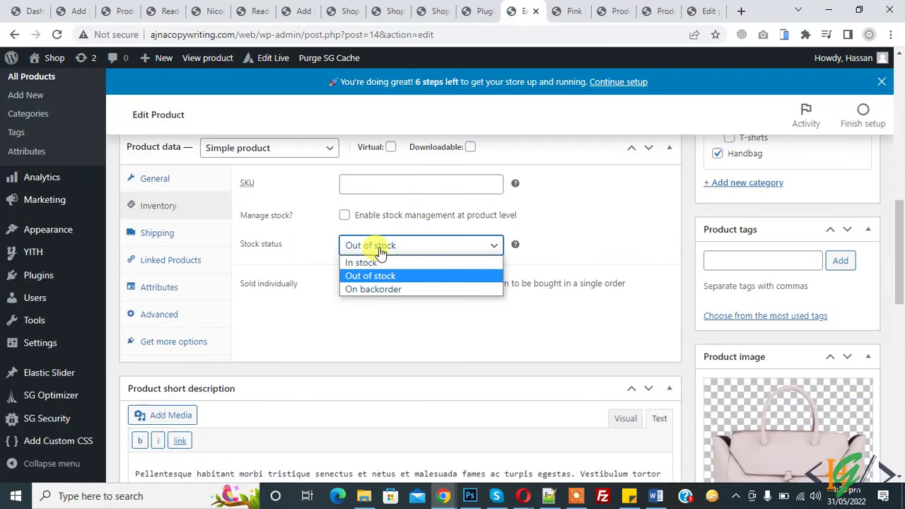
click(381, 289)
scroll(809, 224, up, 3)
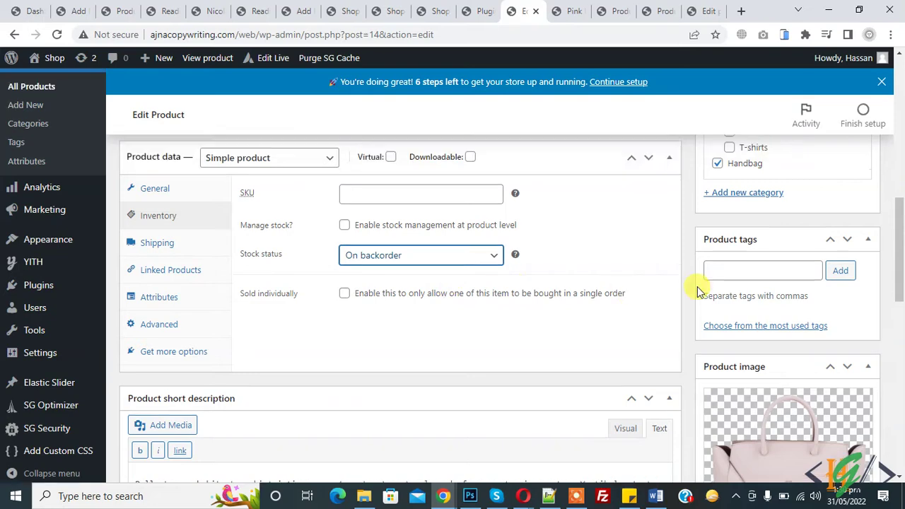
click(848, 191)
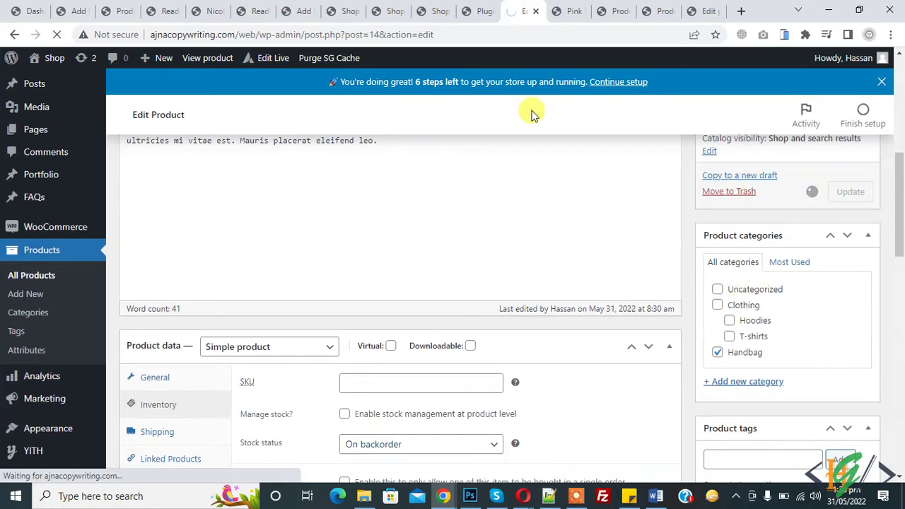
scroll(553, 50, down, 1)
Reload the Pink Handbag page, check its Available on backorder label, and return to the editor.
click(571, 10)
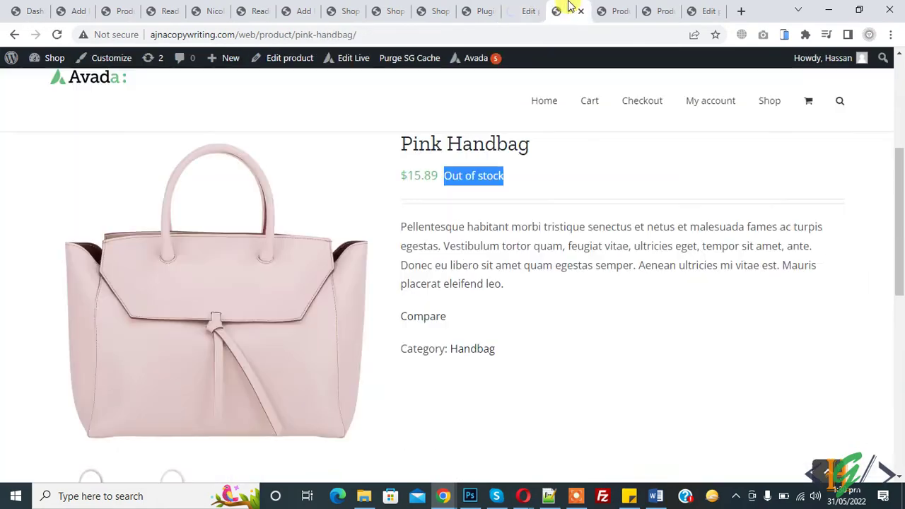
click(50, 37)
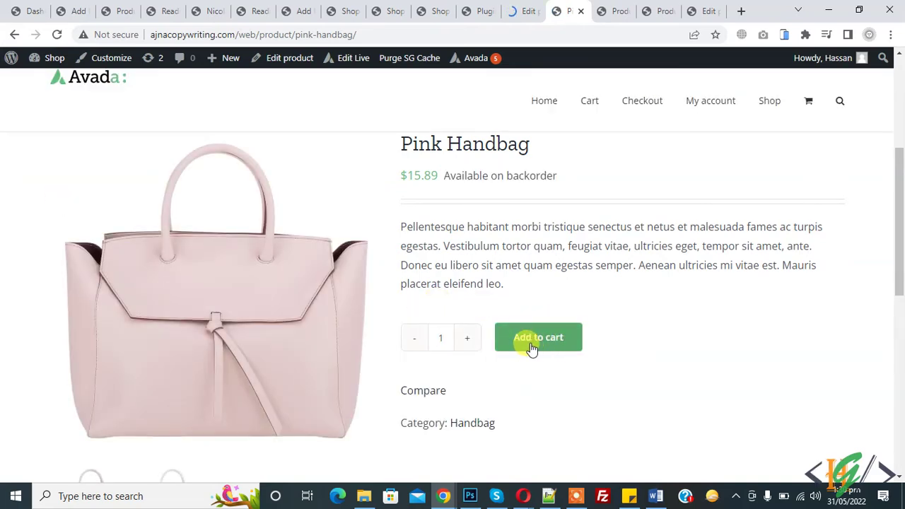
drag(448, 175, 563, 175)
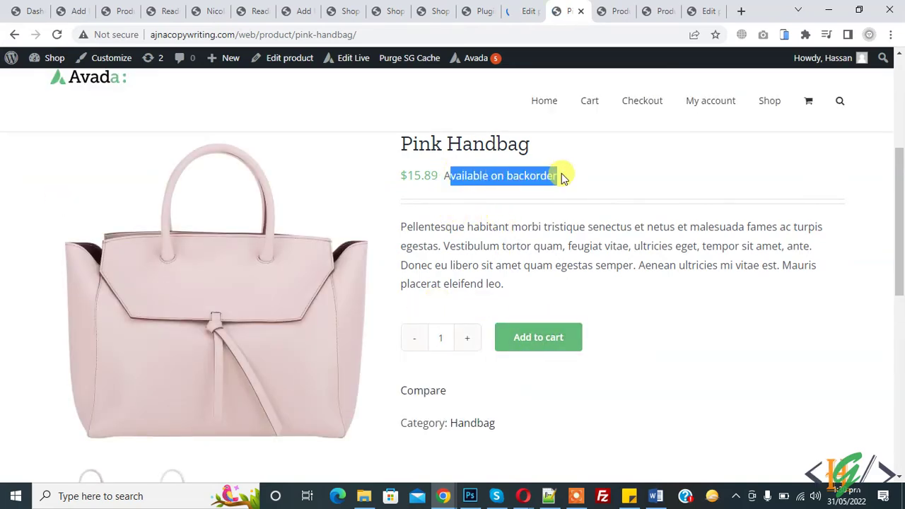
click(469, 172)
drag(439, 174, 542, 176)
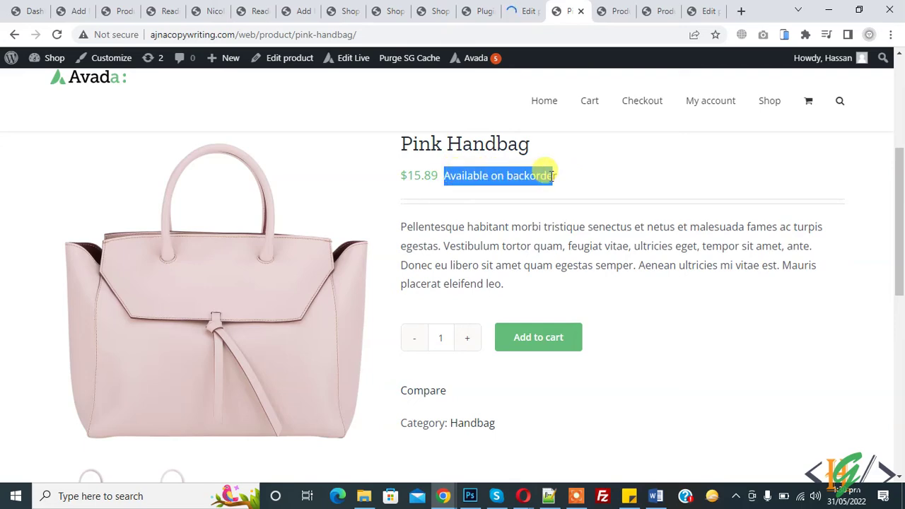
click(528, 176)
double_click(522, 177)
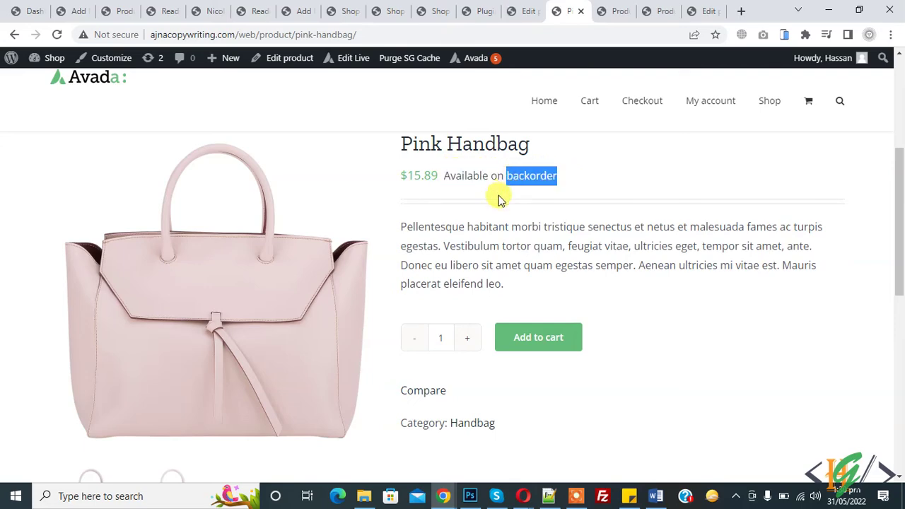
click(523, 10)
Enable stock management with quantity 100, Do not allow backorders, and low-stock threshold 5.
scroll(417, 138, down, 6)
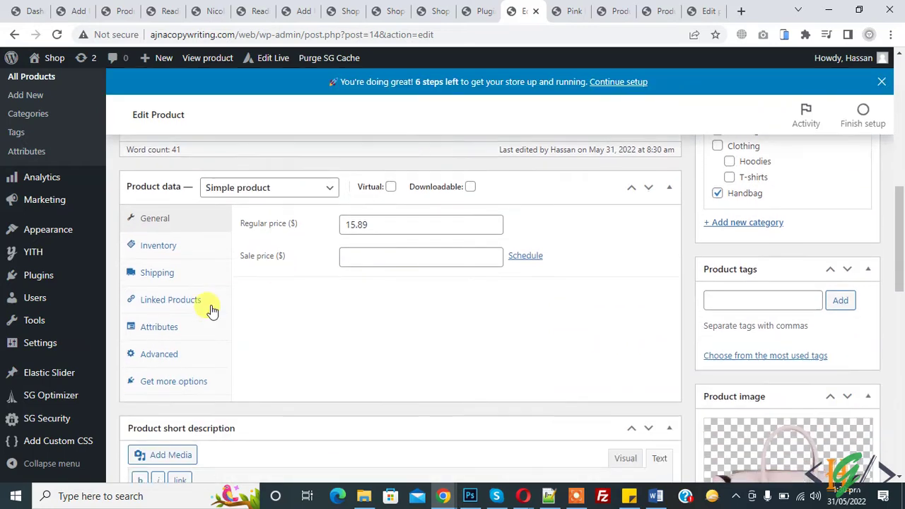
click(155, 276)
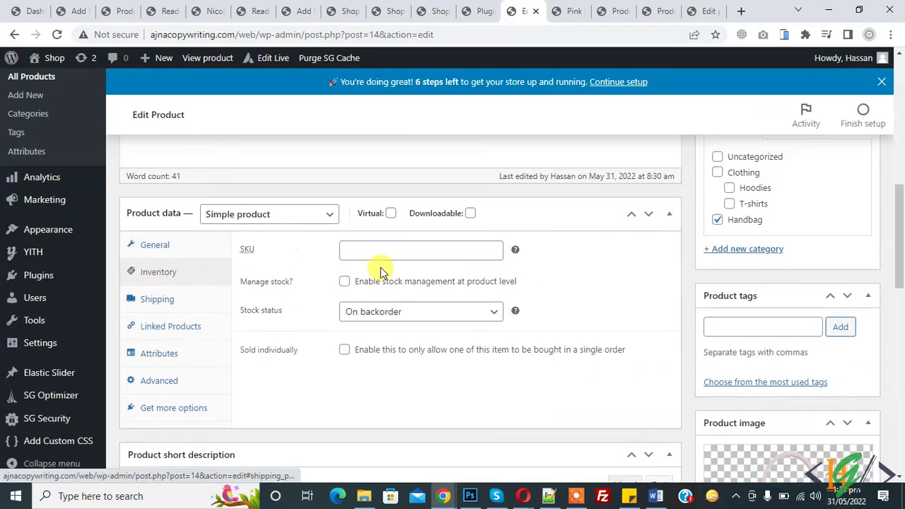
scroll(360, 202, down, 2)
scroll(309, 208, up, 1)
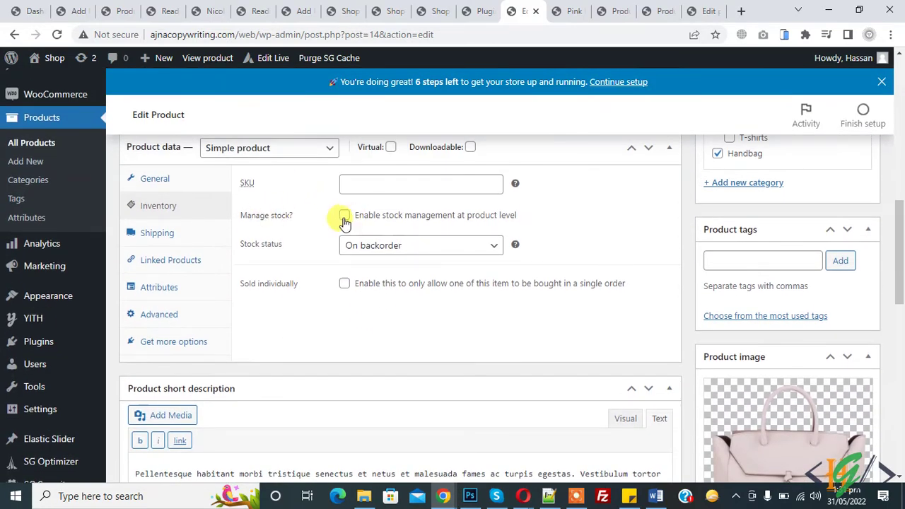
click(344, 222)
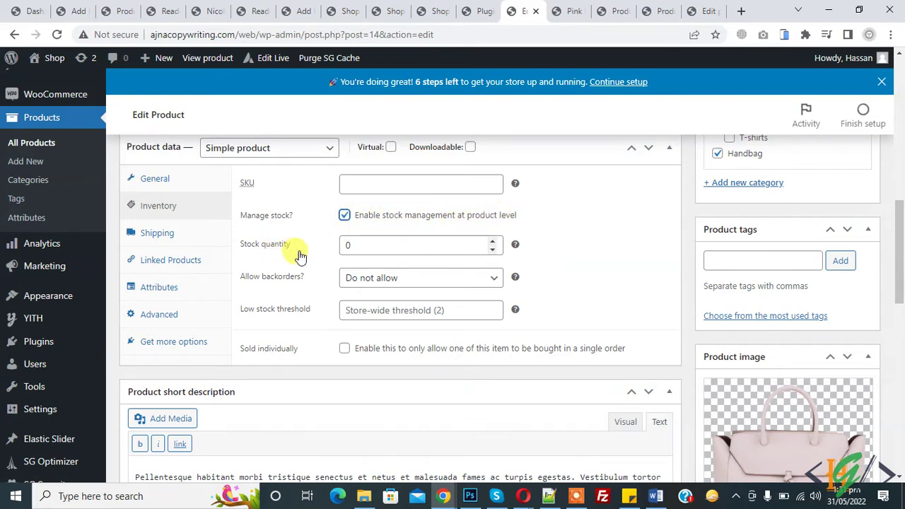
double_click(345, 245)
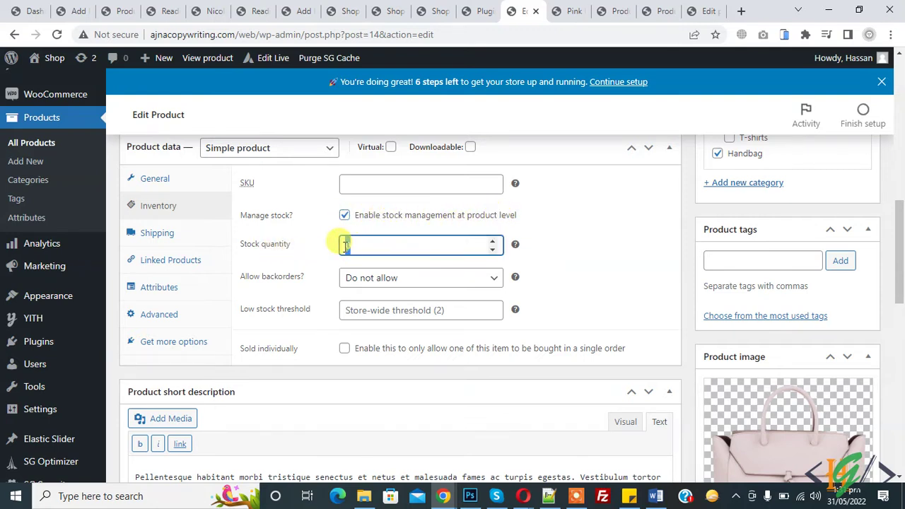
click(414, 278)
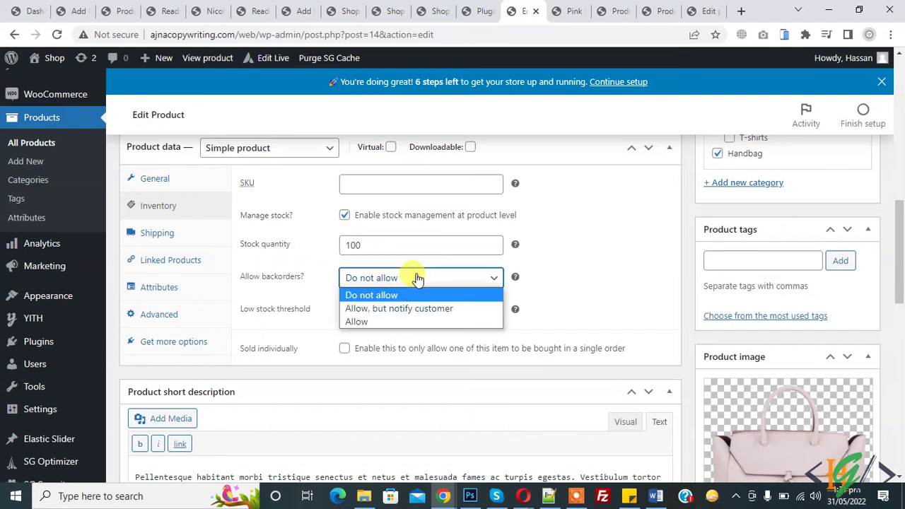
click(393, 296)
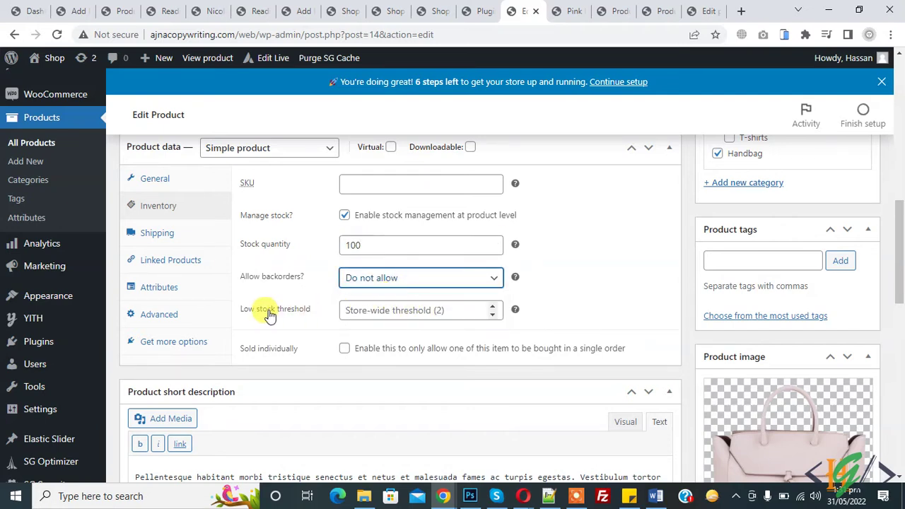
click(373, 311)
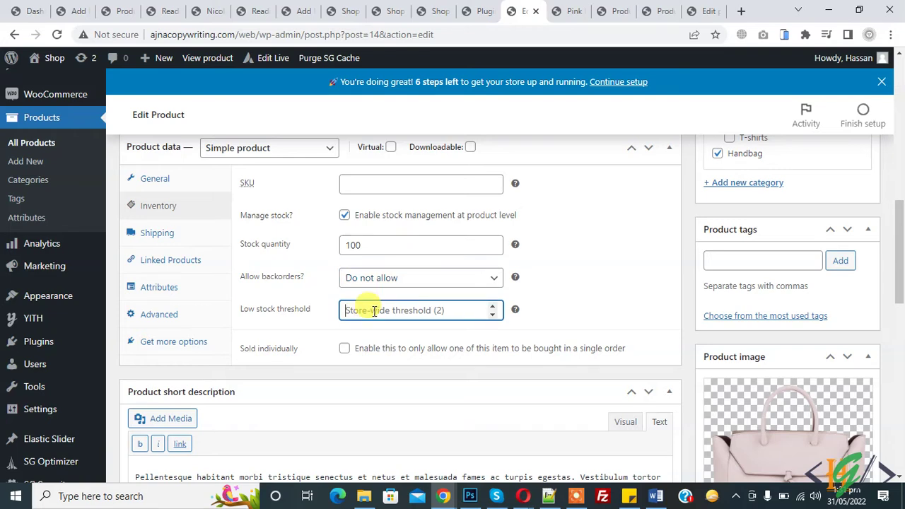
mouse_move(517, 311)
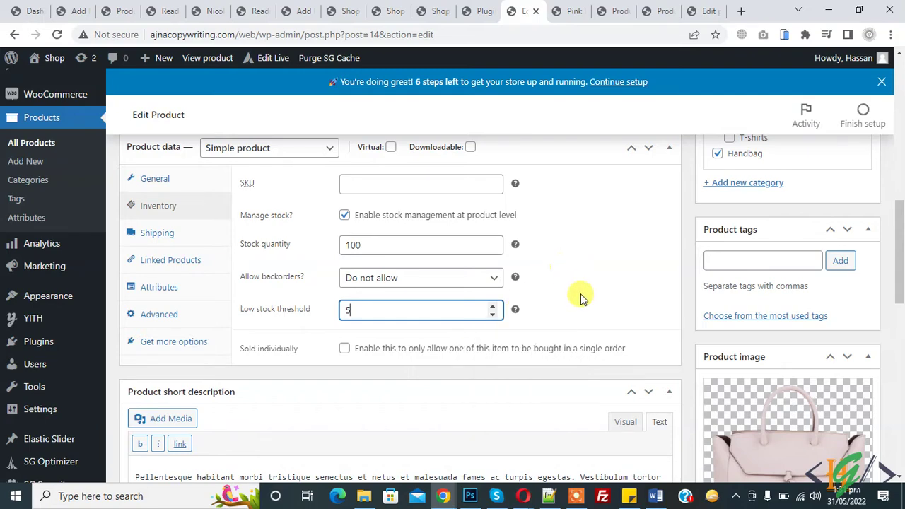
scroll(698, 333, up, 2)
scroll(699, 332, up, 2)
Update the product and confirm its store page shows 100 in stock.
click(845, 257)
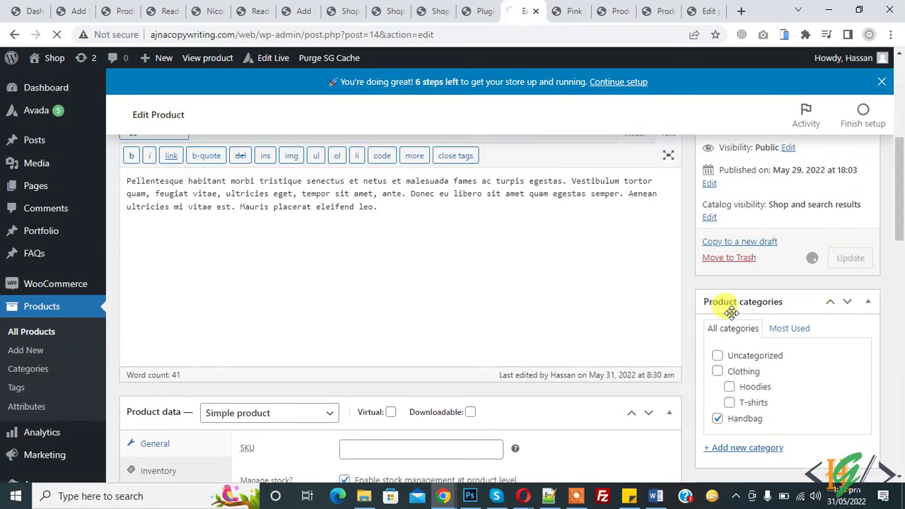
click(570, 11)
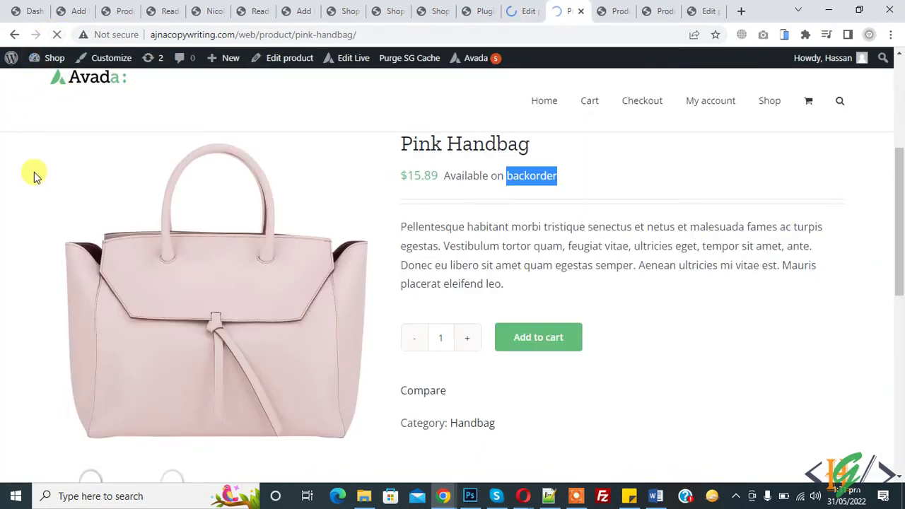
scroll(456, 251, up, 1)
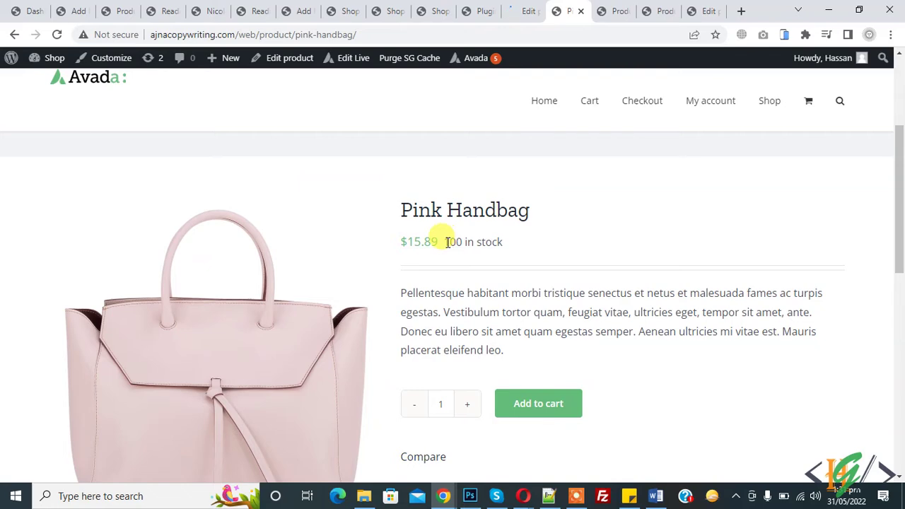
drag(447, 242, 505, 245)
click(516, 9)
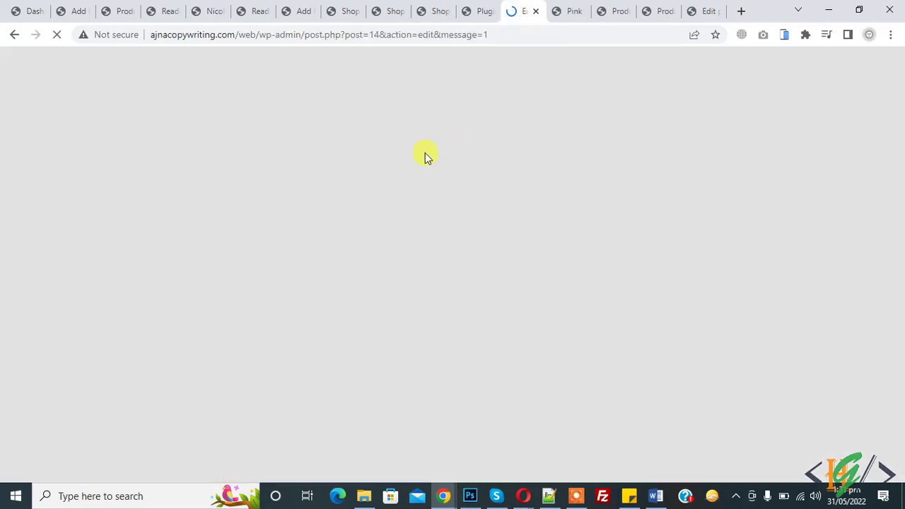
Set backorders to 'Allow, but notify customer' and change stock quantity from 100 to 0.
scroll(226, 167, down, 4)
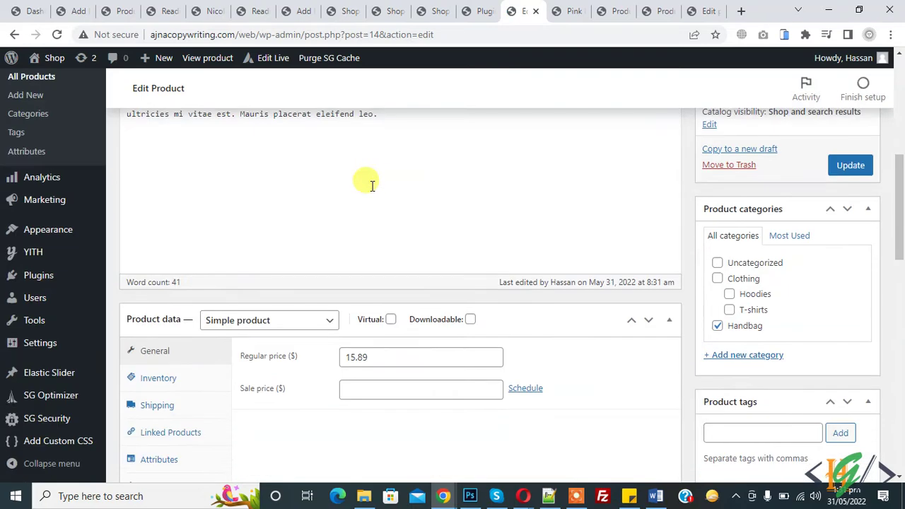
scroll(304, 186, down, 2)
click(159, 270)
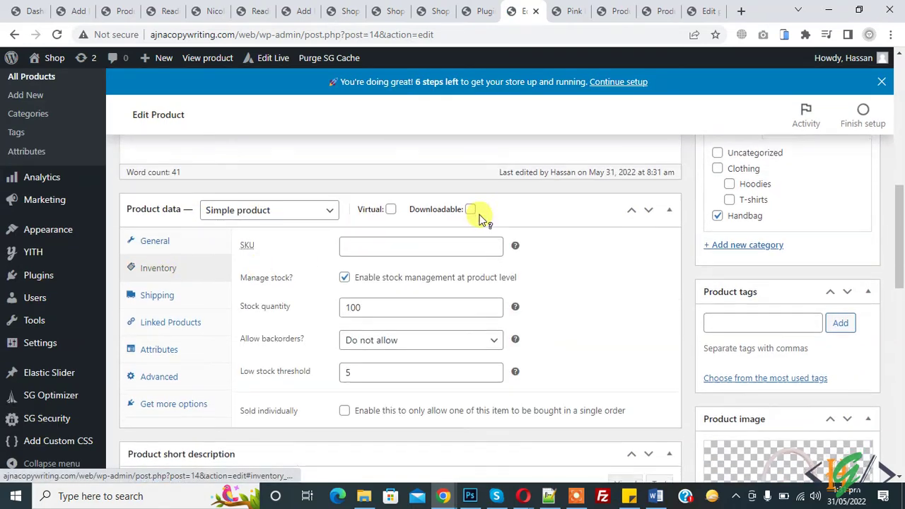
scroll(479, 219, down, 2)
click(359, 212)
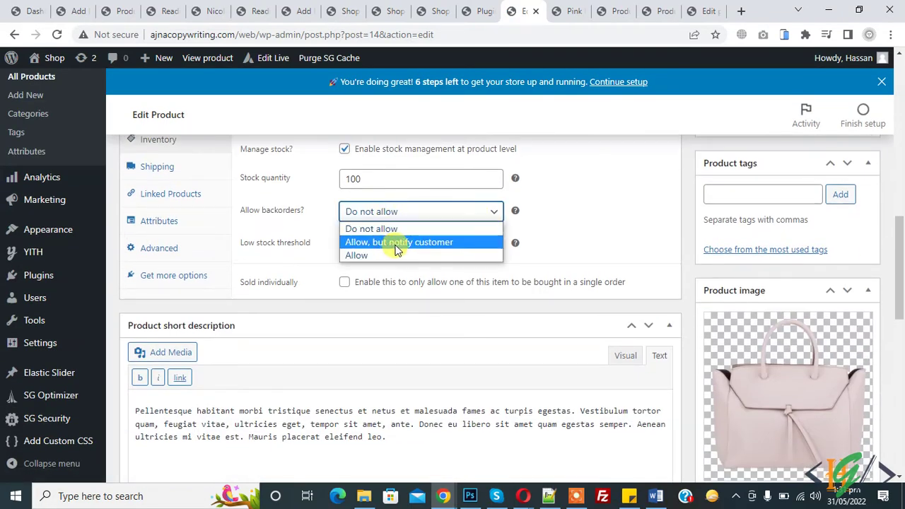
click(396, 242)
drag(370, 178, 308, 179)
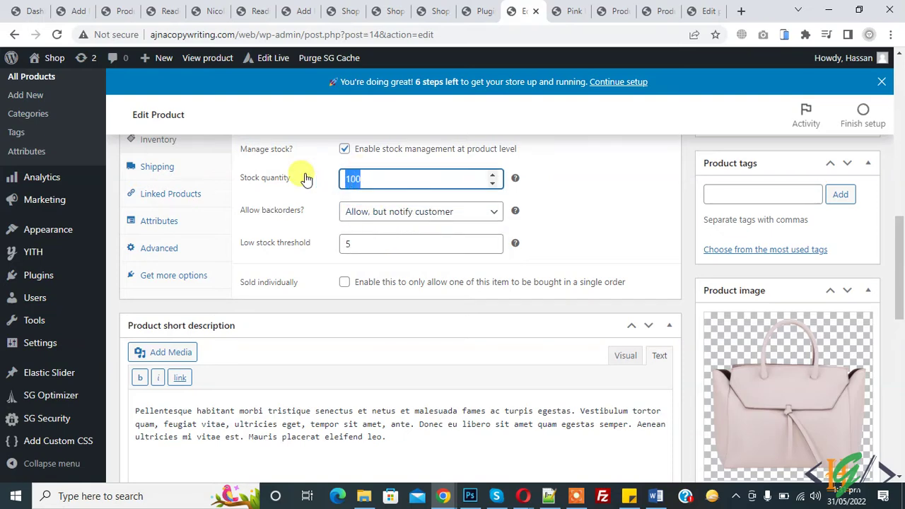
text(0)
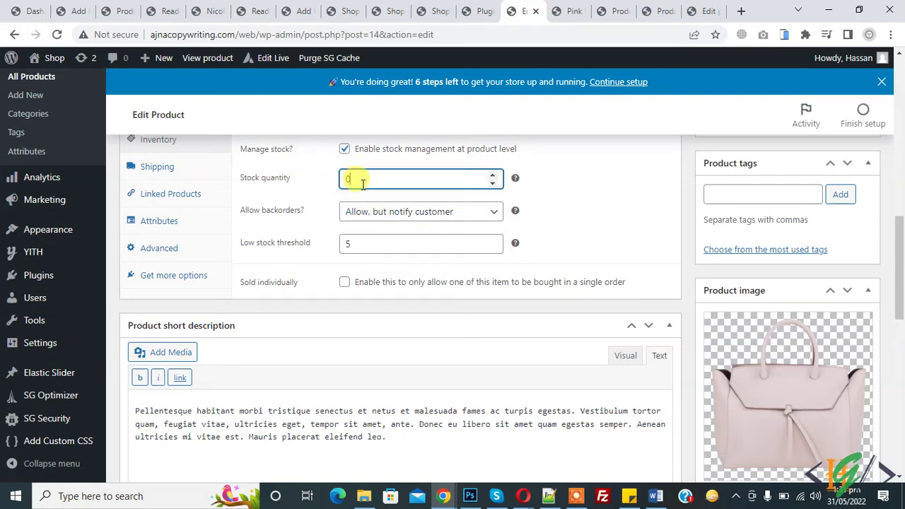
scroll(780, 263, up, 4)
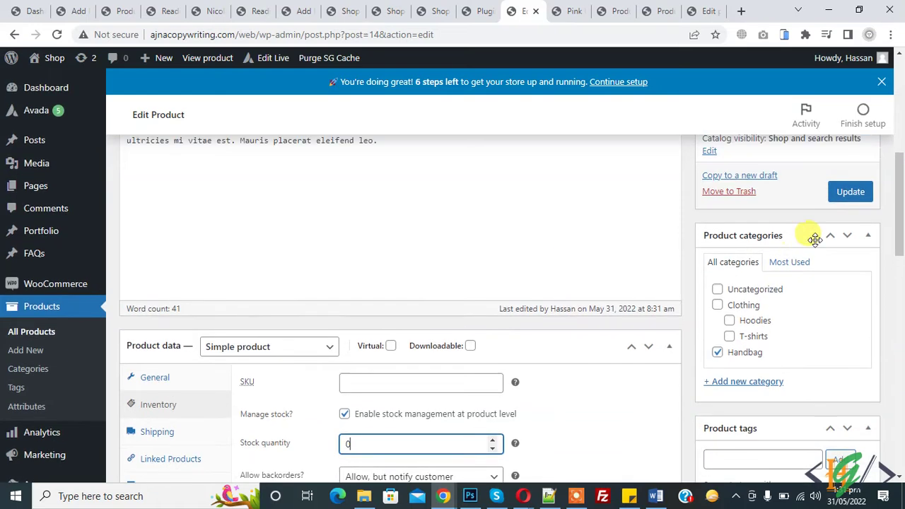
Update the product and check its store page reads Available on backorder.
click(851, 197)
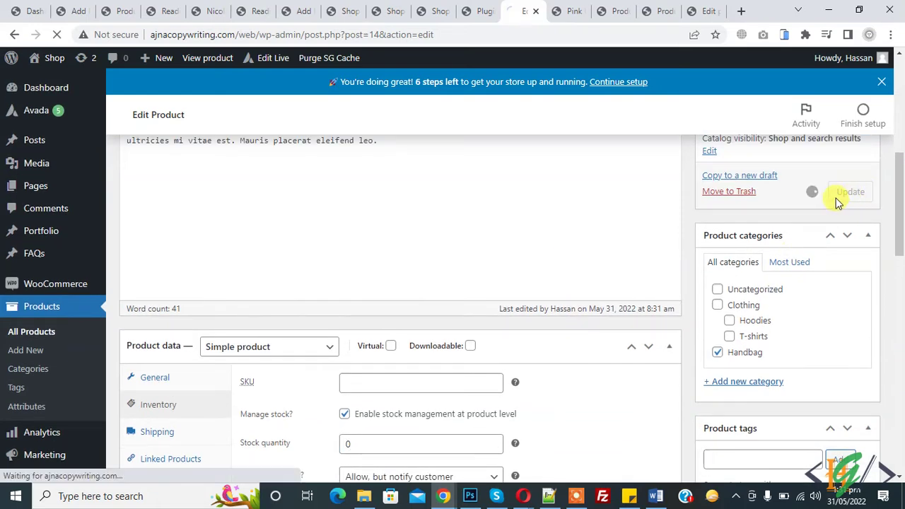
click(563, 10)
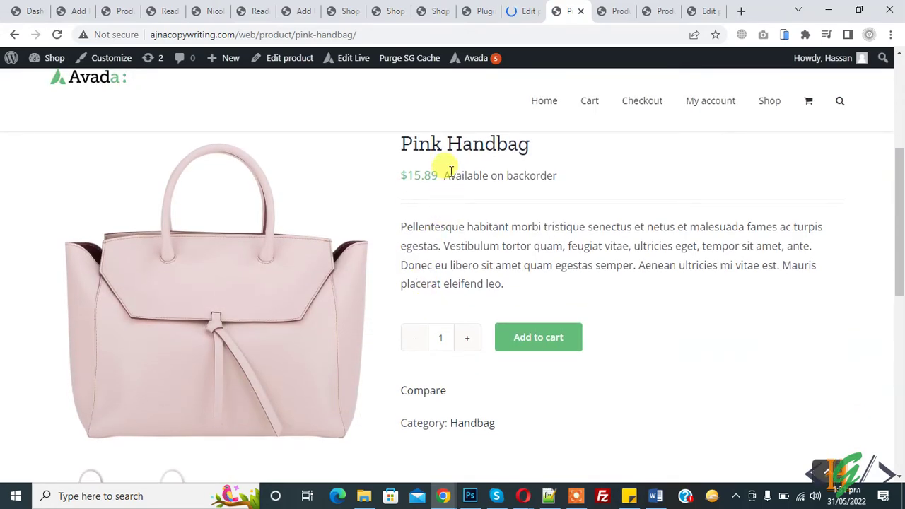
drag(444, 175, 552, 202)
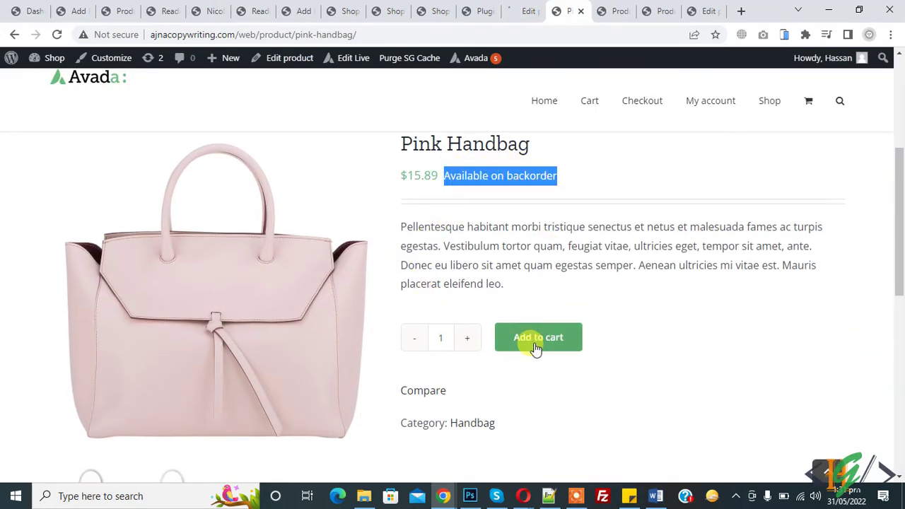
Change the Pink Handbag's Allow backorders setting from notifying customers to plain 'Allow'.
click(509, 11)
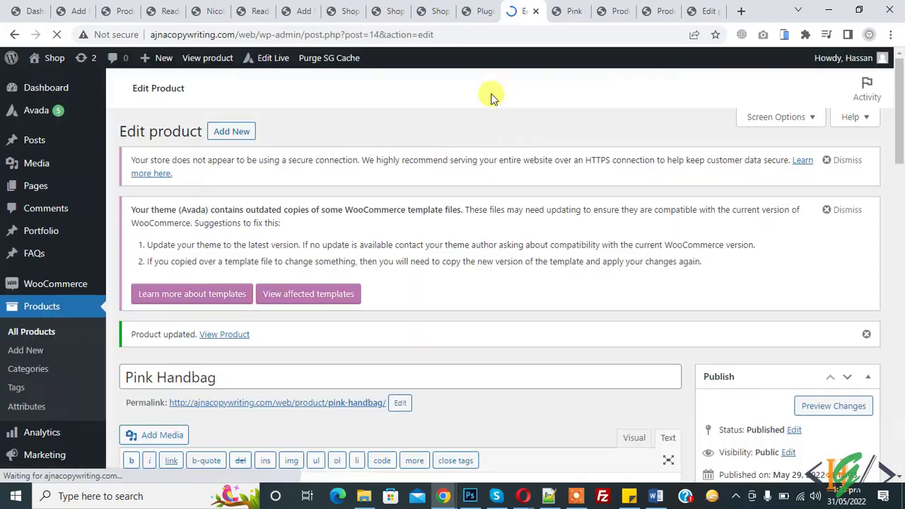
scroll(452, 154, down, 10)
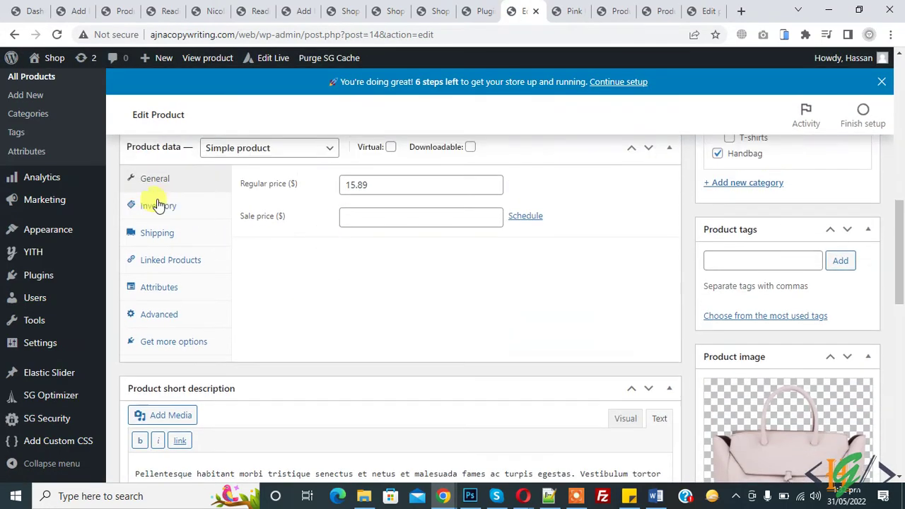
click(158, 205)
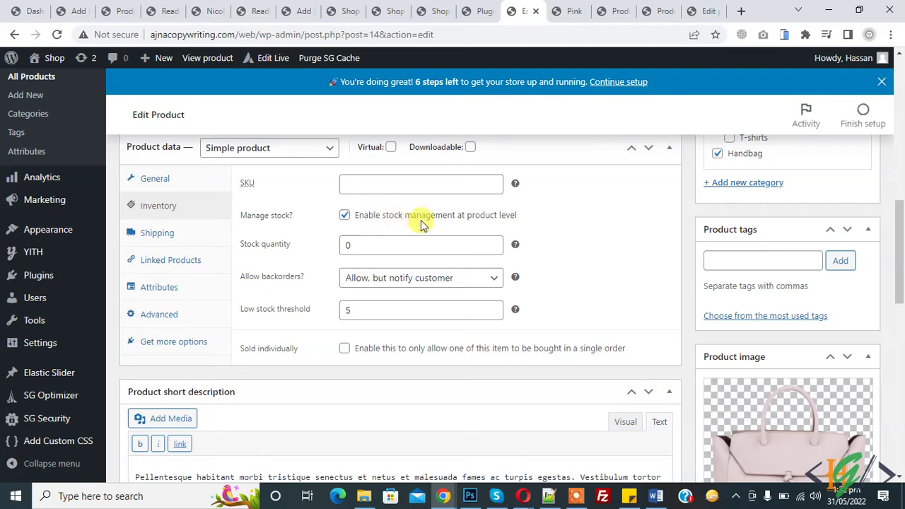
click(403, 280)
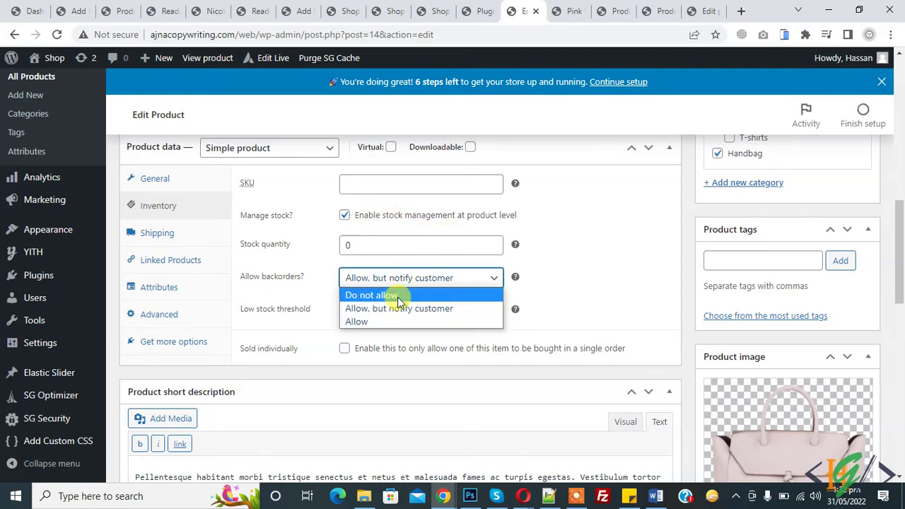
click(372, 322)
scroll(770, 296, up, 4)
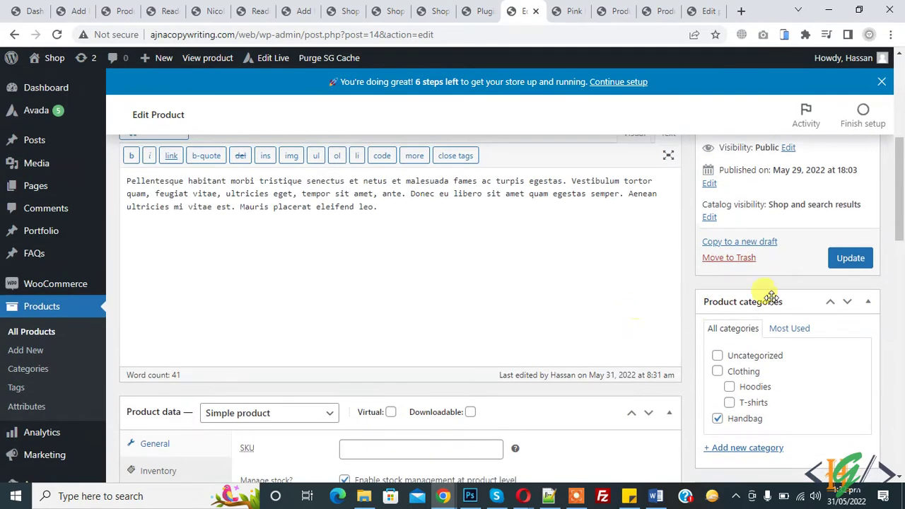
Update the product and view its store page, now without a backorder notice.
click(848, 260)
click(569, 11)
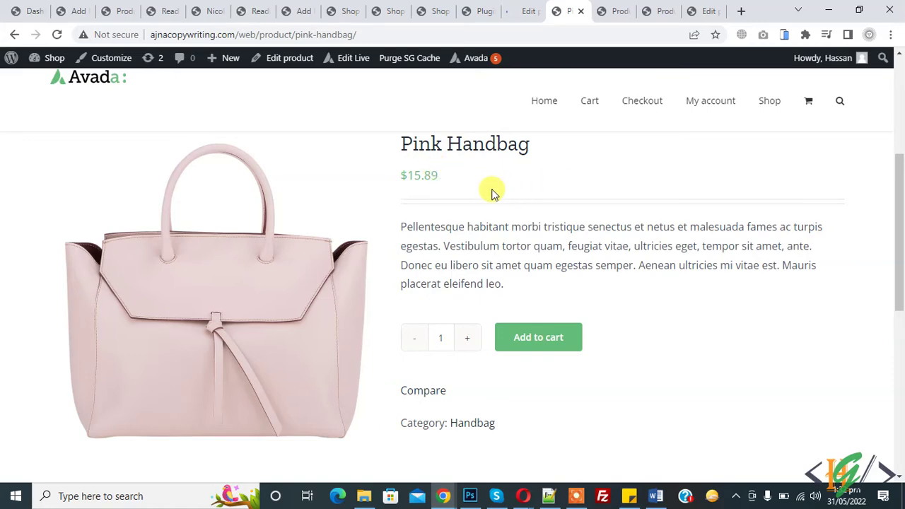
Open WooCommerce Settings in a new tab and show its Products section.
click(530, 10)
scroll(478, 221, down, 2)
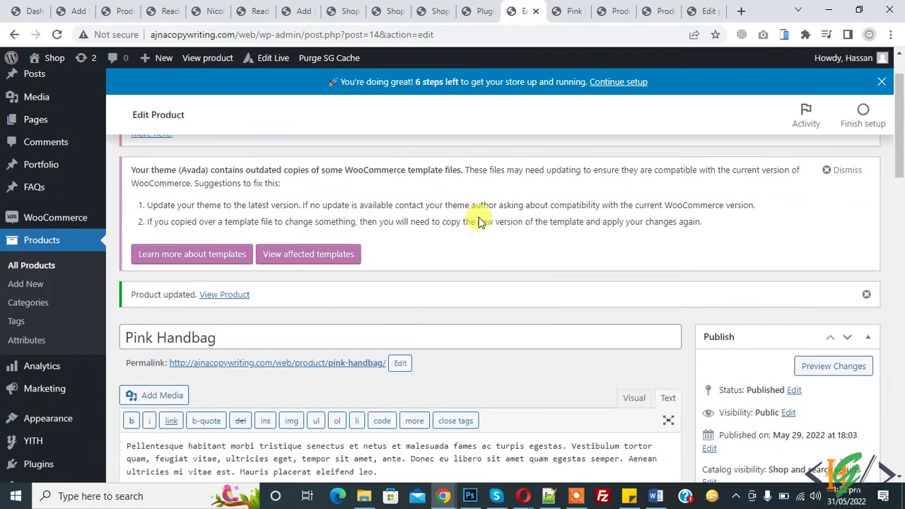
mouse_move(83, 151)
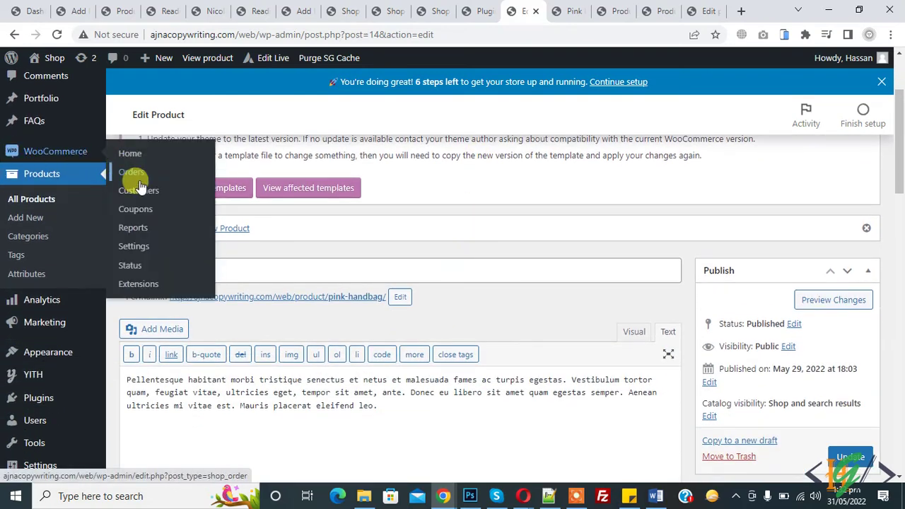
right_click(145, 246)
click(181, 255)
click(545, 7)
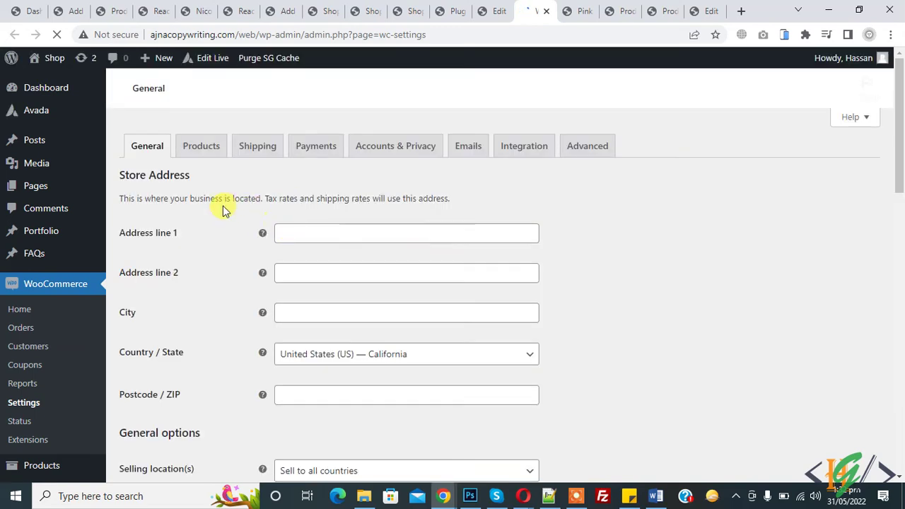
click(202, 147)
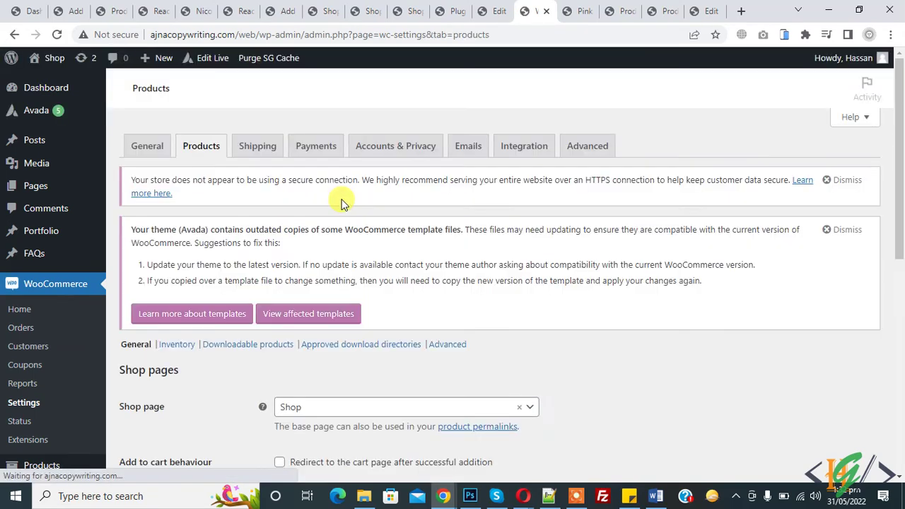
scroll(341, 202, down, 2)
scroll(182, 236, down, 1)
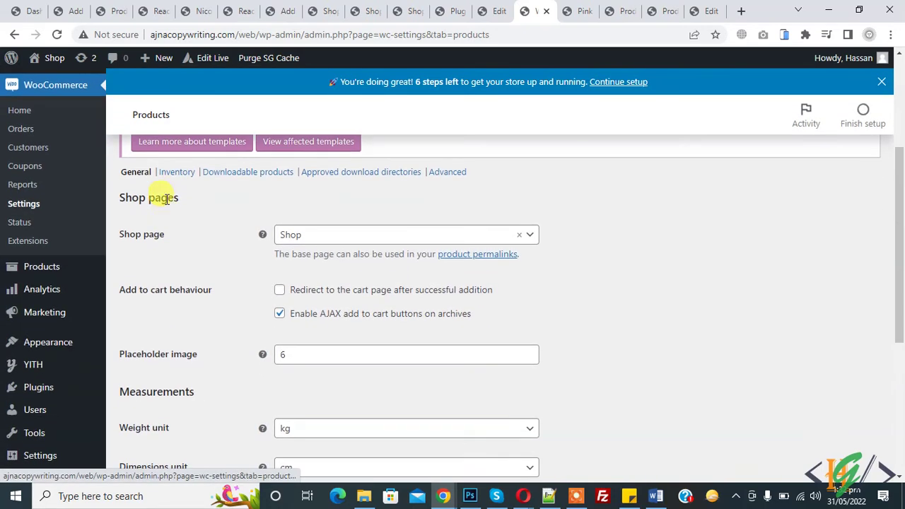
Save inventory settings with low stock 2, out of stock 0, 'Always show quantity', then return to Pink Handbag.
click(178, 173)
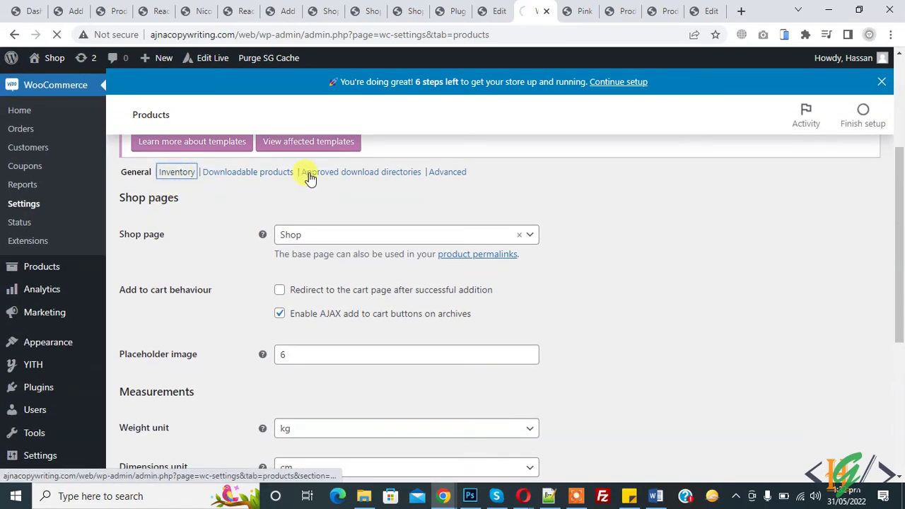
scroll(435, 175, down, 3)
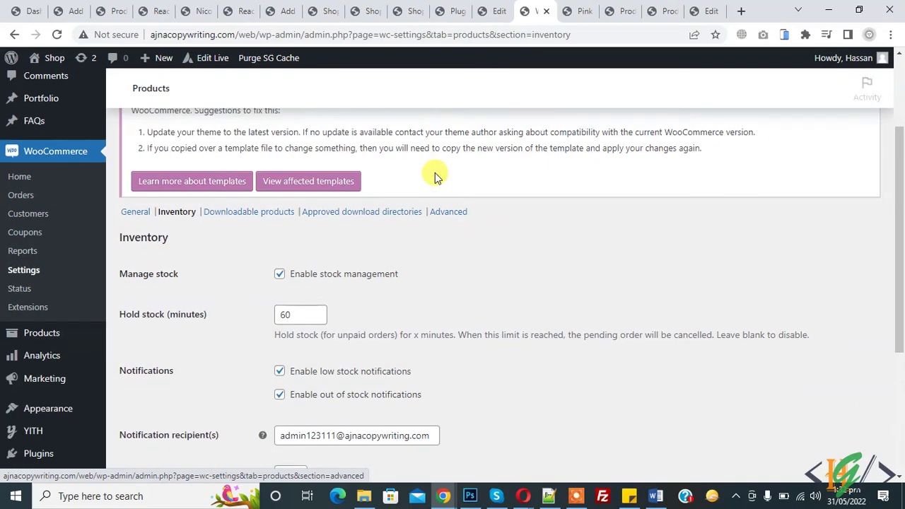
scroll(187, 220, up, 1)
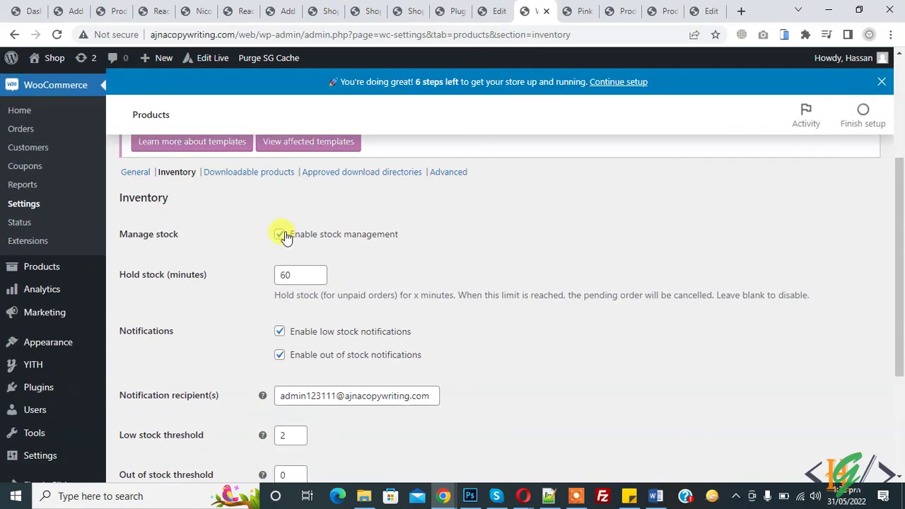
scroll(190, 223, down, 1)
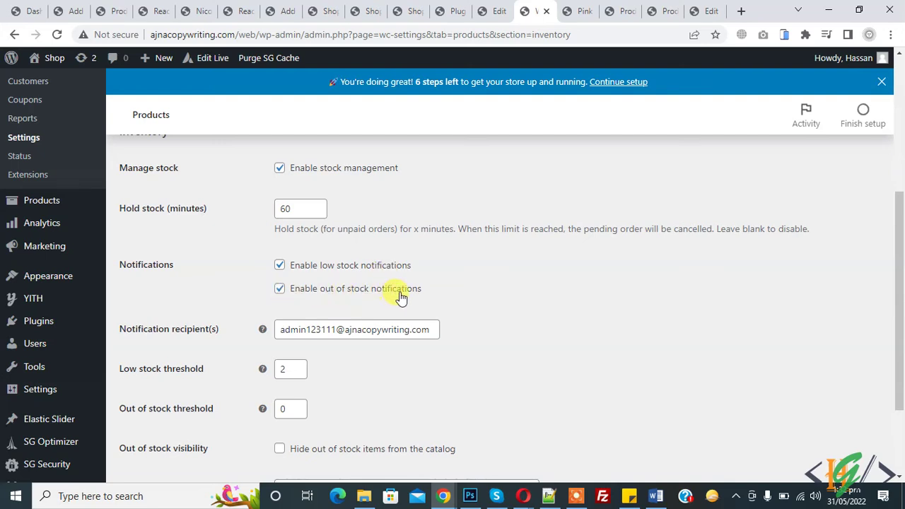
scroll(233, 291, down, 2)
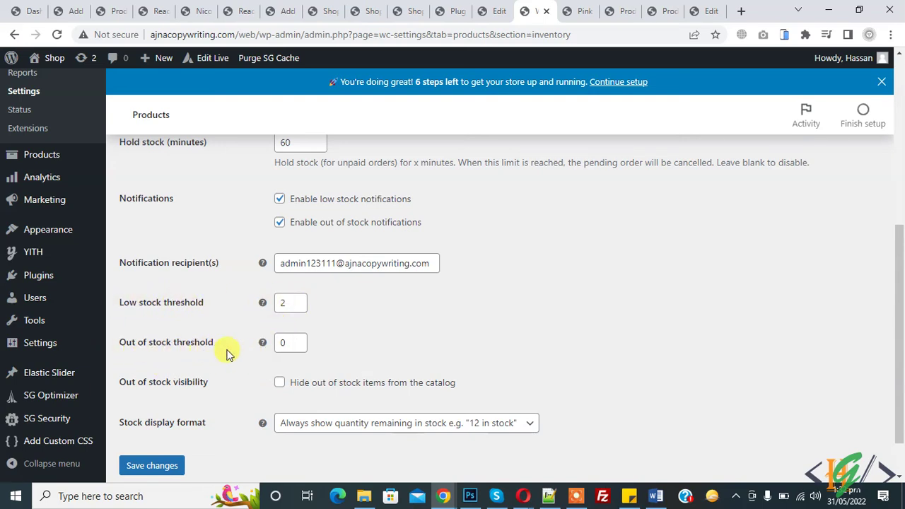
scroll(396, 327, down, 2)
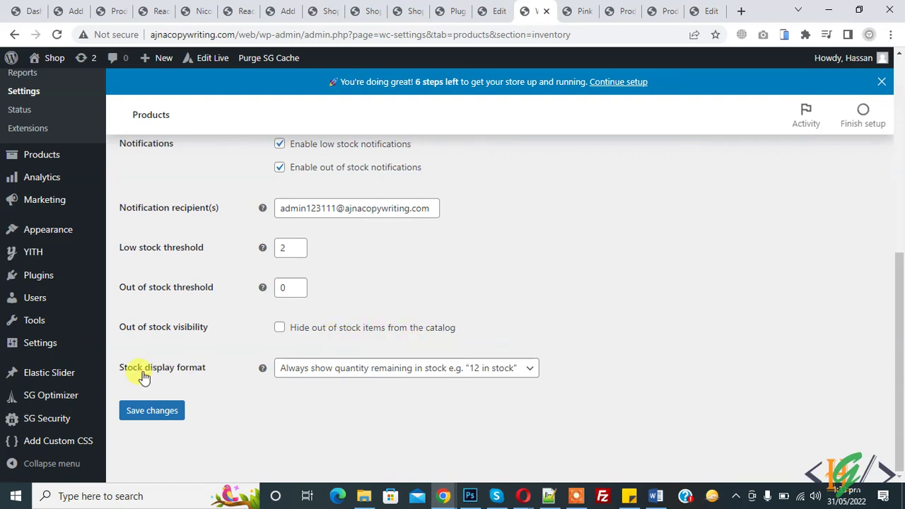
click(400, 369)
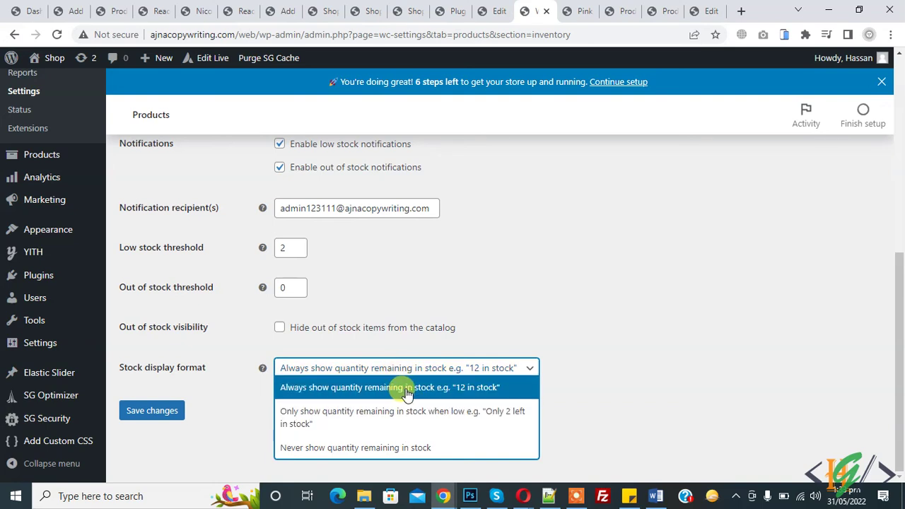
click(407, 389)
click(152, 410)
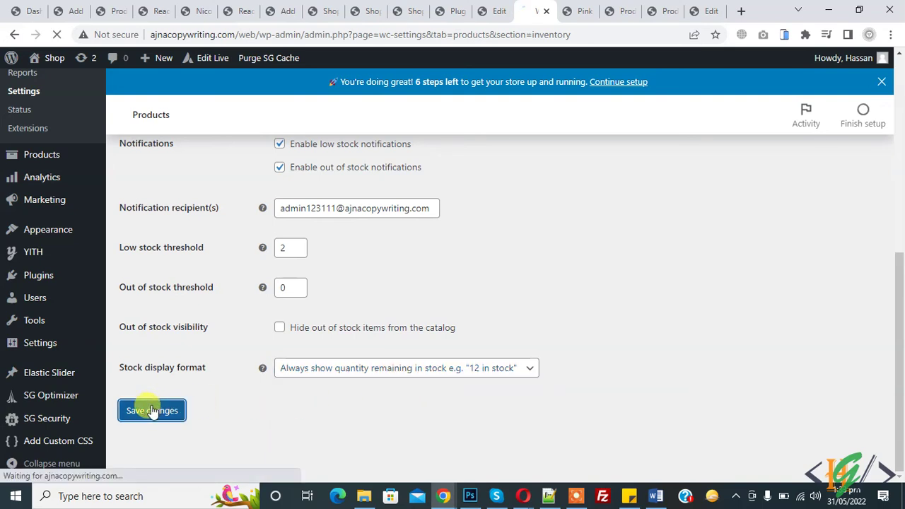
click(565, 9)
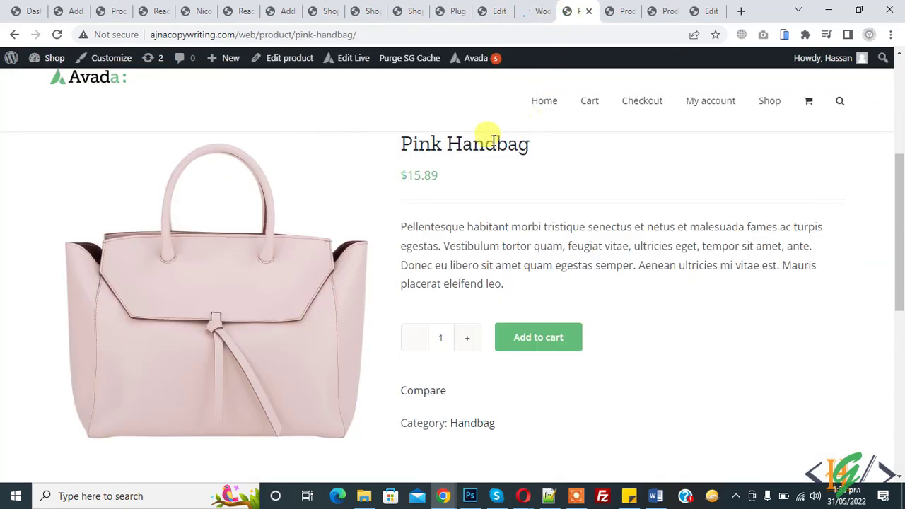
click(57, 35)
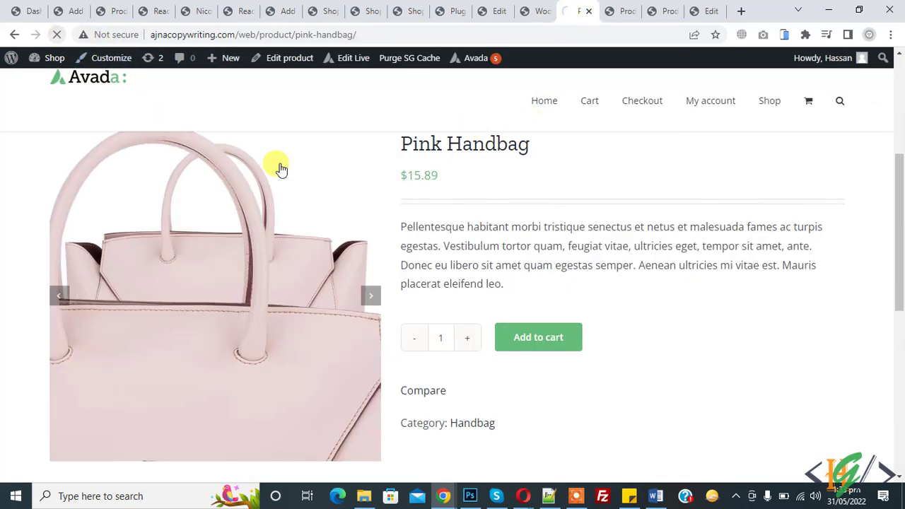